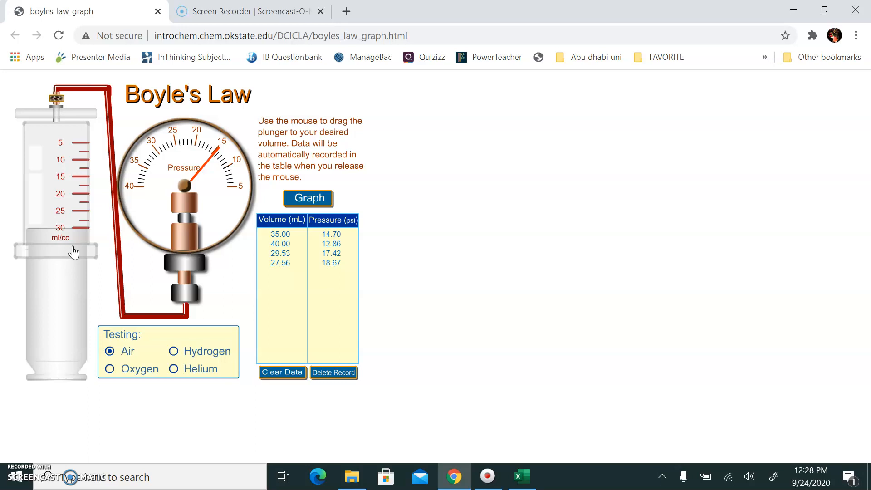
# Record air pressure readings at syringe volumes of about 40, 30 and 25 mL by moving the plunger
pyautogui.moveTo(73, 252); pyautogui.dragTo(75, 268)
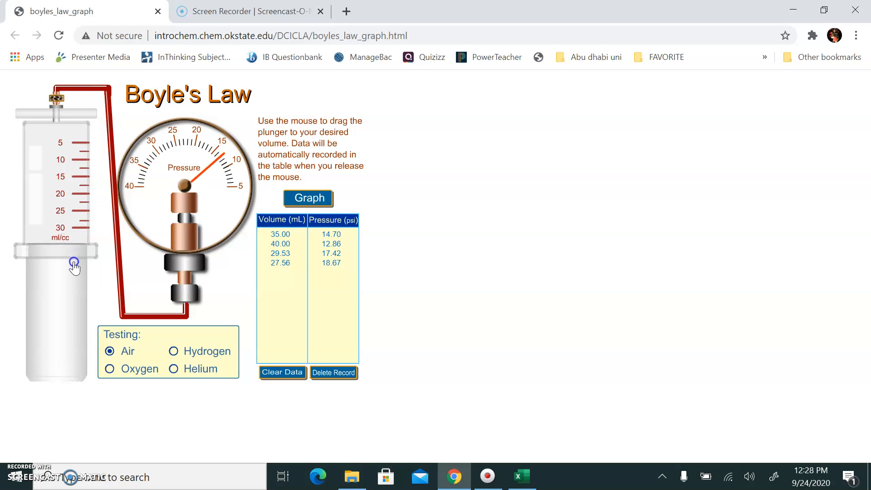
pyautogui.moveTo(74, 268); pyautogui.dragTo(74, 268)
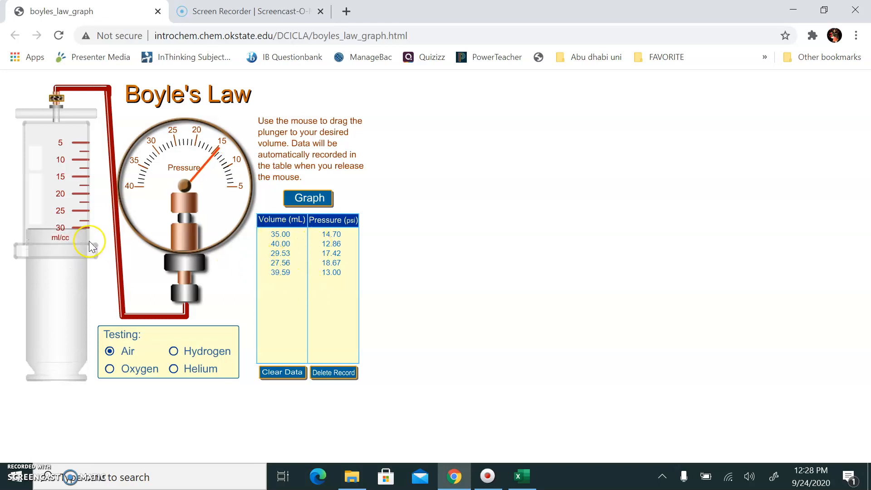
pyautogui.moveTo(77, 240); pyautogui.dragTo(78, 224)
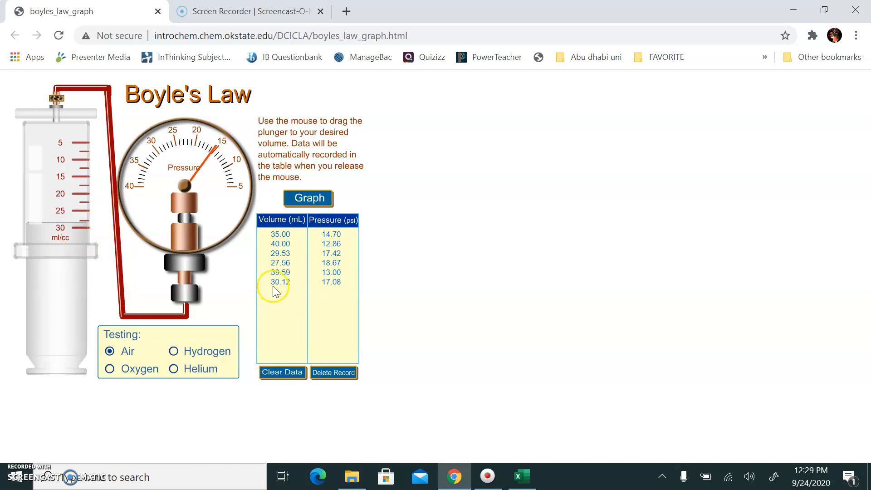
pyautogui.moveTo(79, 242); pyautogui.dragTo(84, 208)
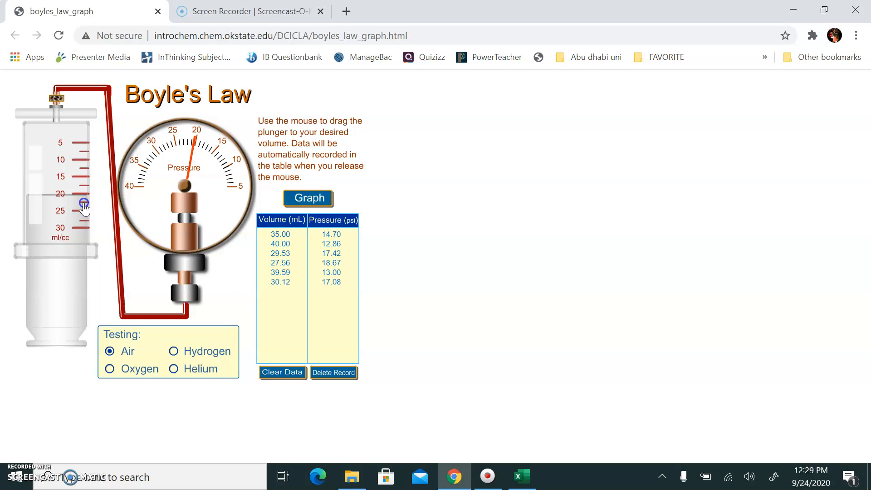
pyautogui.moveTo(84, 208); pyautogui.dragTo(84, 210)
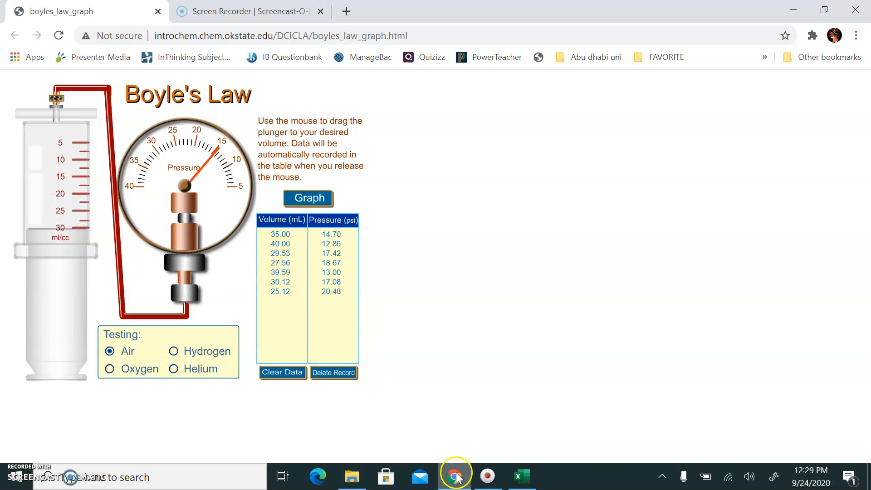
# Open the Boyle's law lab simulation PDF from the 3.2 folder and review the data table in part B
pyautogui.click(284, 475)
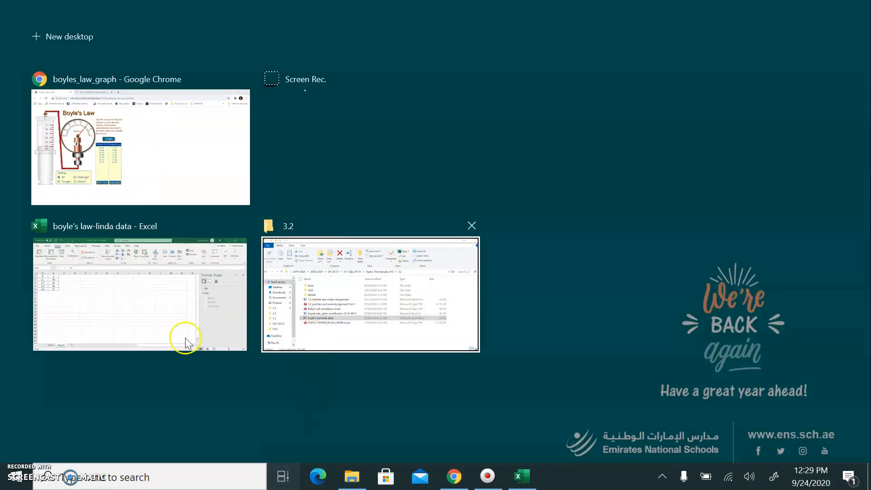
pyautogui.click(362, 329)
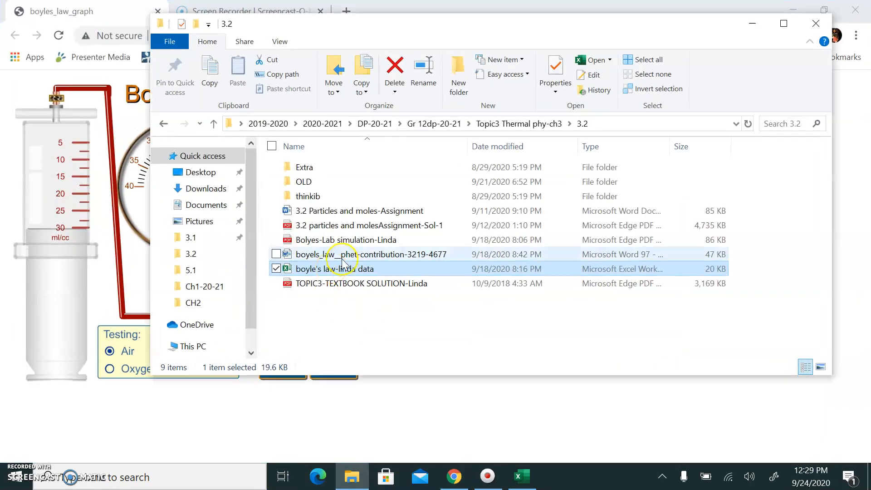
pyautogui.doubleClick(361, 241)
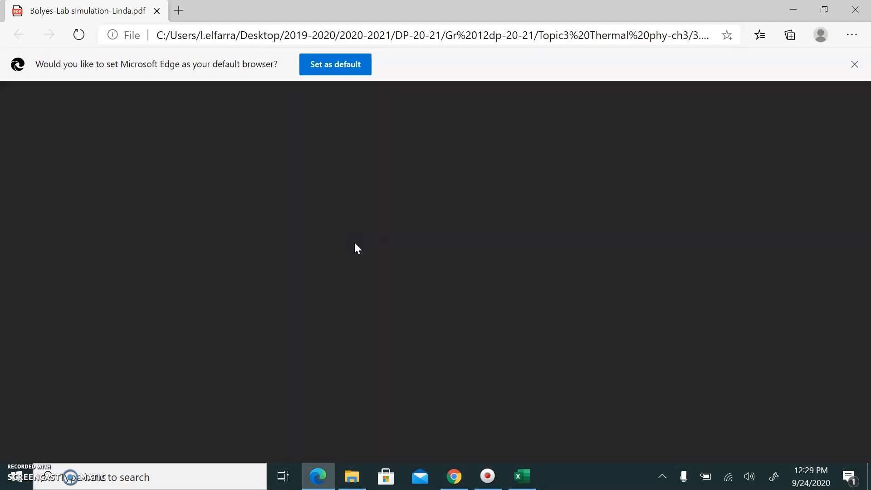
pyautogui.scroll(-10, 415, 368)
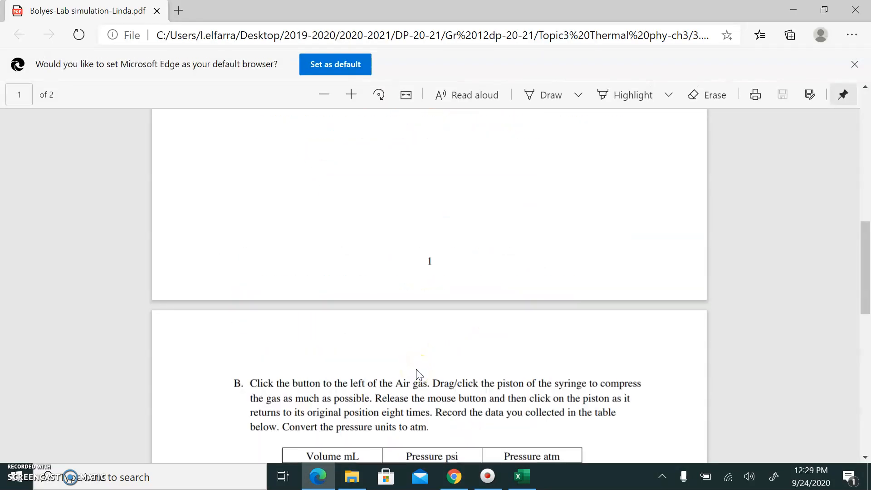
pyautogui.scroll(-5, 416, 369)
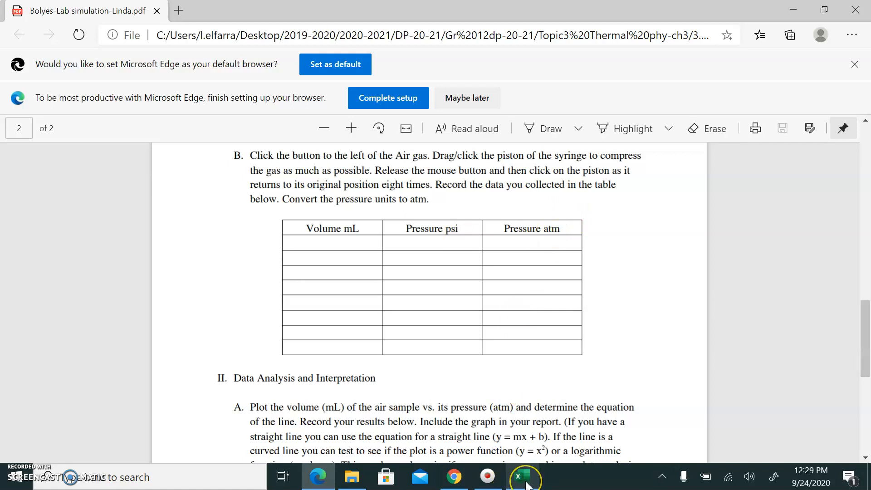
# Switch to the Boyle's law workbook in Excel, look over the example charts on Sheet1 and return to Sheet2
pyautogui.moveTo(527, 485)
pyautogui.click(517, 433)
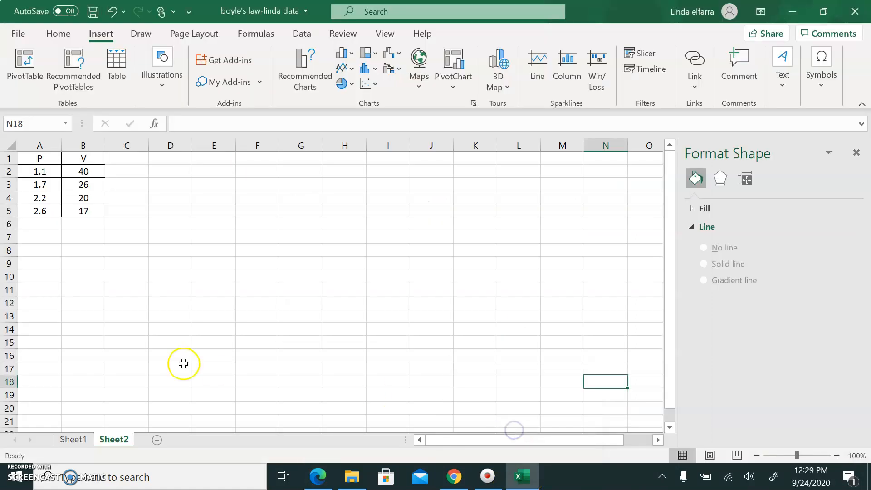
pyautogui.click(70, 440)
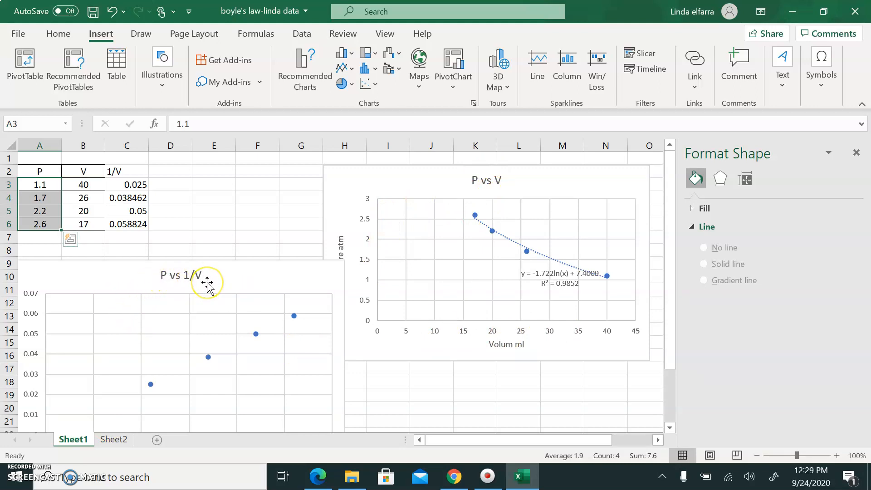
pyautogui.click(119, 440)
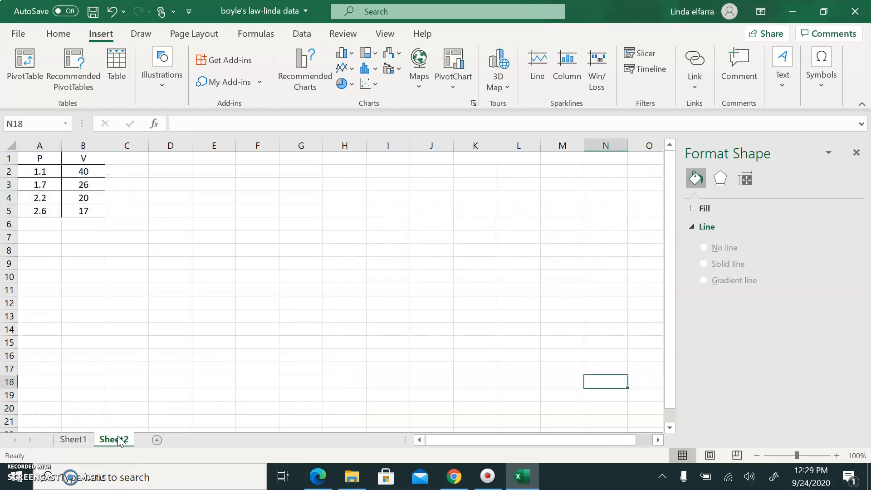
# Insert a markers-only scatter chart from the pressure and volume data in A2:B5 of Sheet2
pyautogui.click(45, 172)
pyautogui.moveTo(46, 171); pyautogui.dragTo(78, 210)
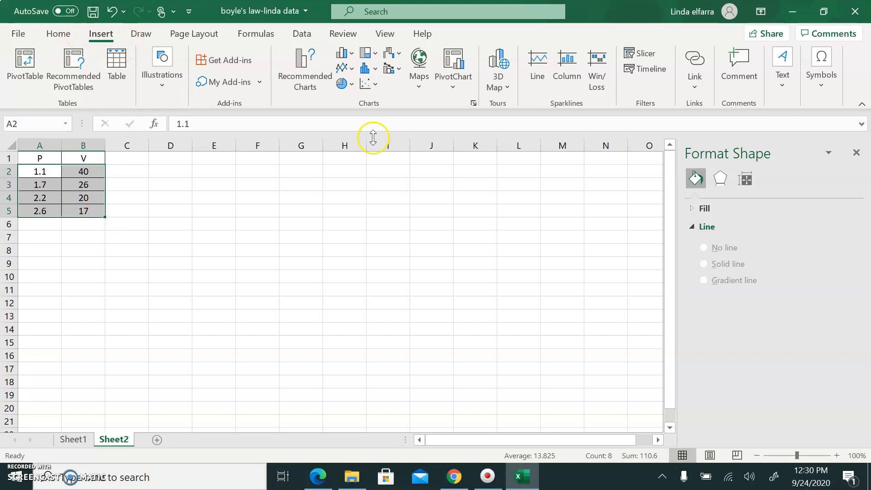
pyautogui.click(365, 86)
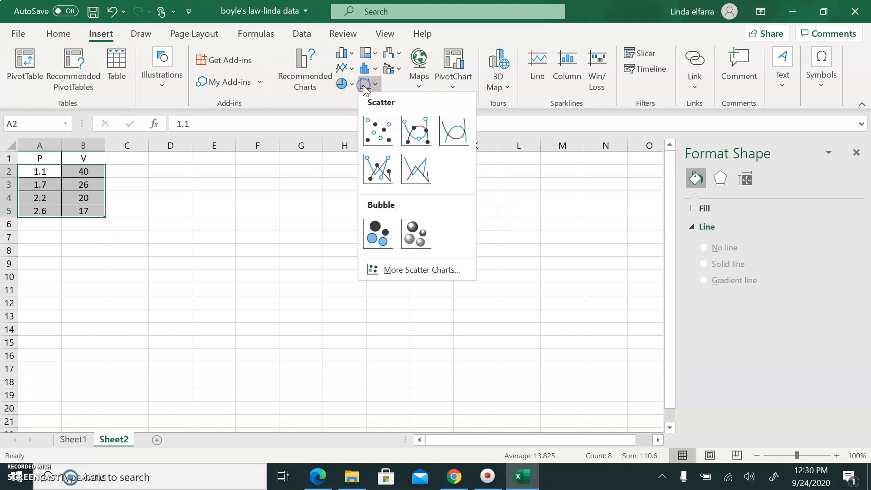
pyautogui.click(371, 132)
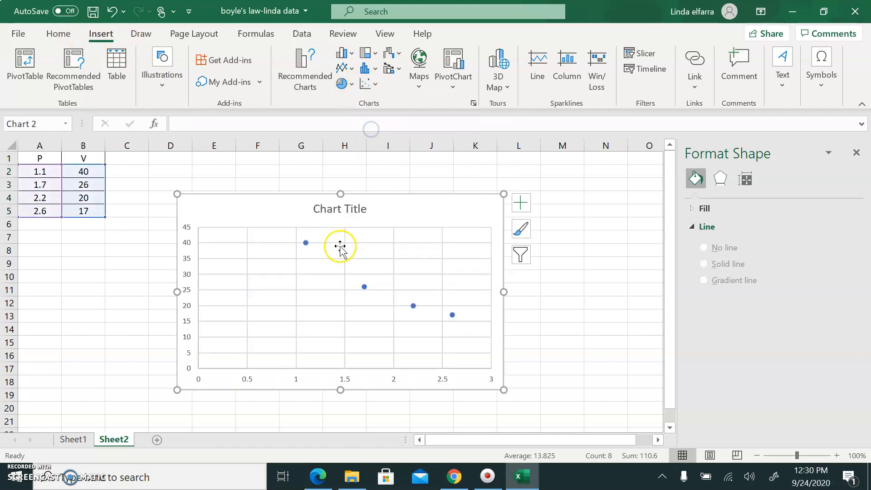
# Edit the chart's data series, naming it "Pressure vs Volume" and setting its X values to Sheet2 B2:B5
pyautogui.rightClick(307, 244)
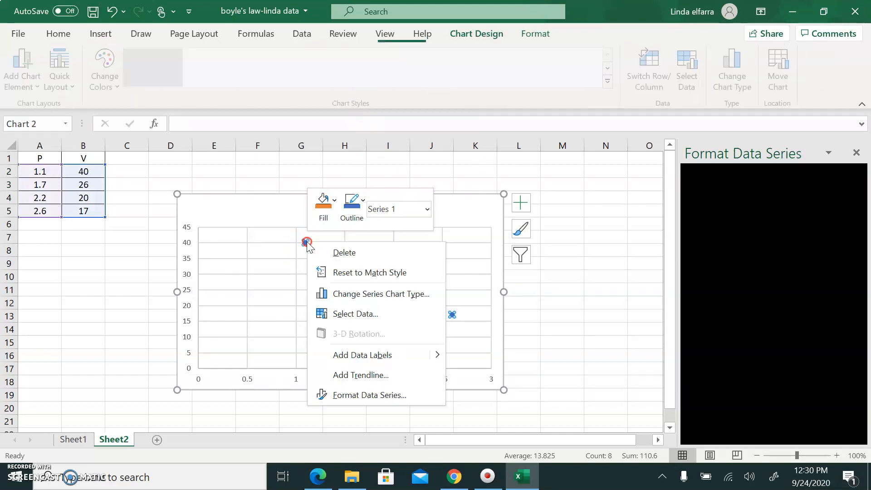
pyautogui.click(349, 315)
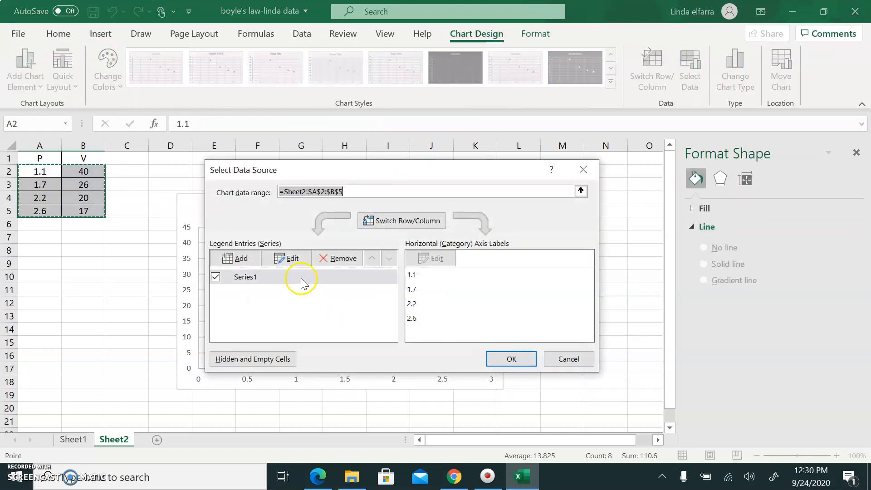
pyautogui.click(292, 260)
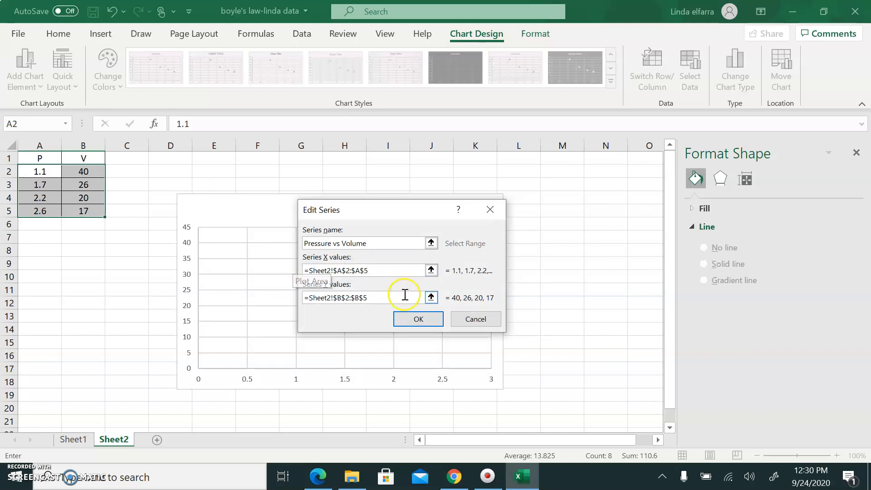
pyautogui.click(374, 269)
pyautogui.moveTo(374, 269); pyautogui.dragTo(101, 213)
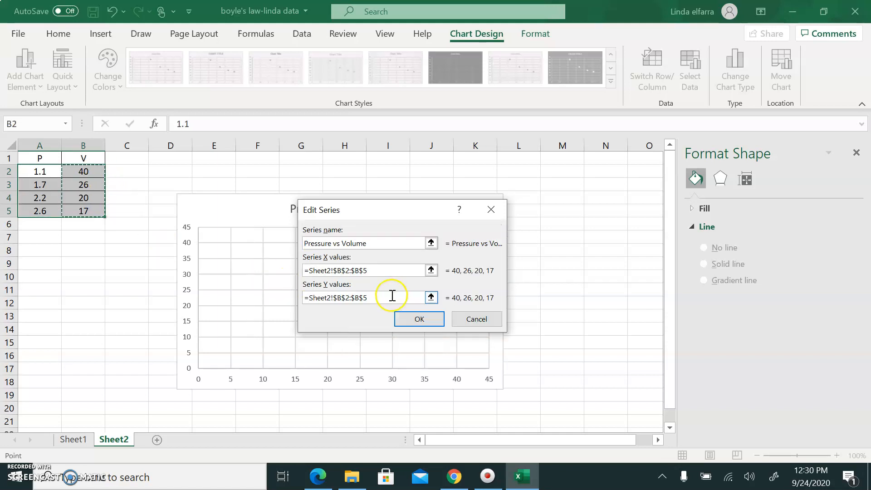
# Set the series Y values to the pressure cells A2:A5 and apply the data source changes
pyautogui.moveTo(393, 296); pyautogui.dragTo(302, 297)
pyautogui.press('BackSpace')
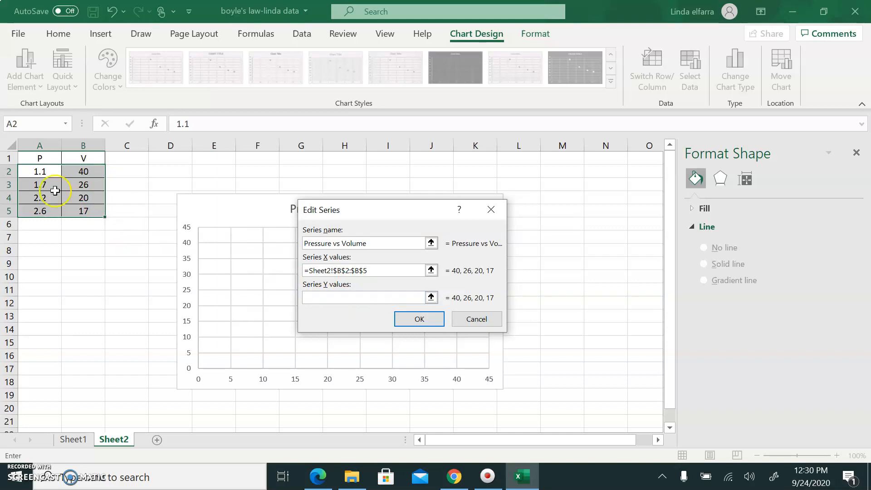
pyautogui.moveTo(40, 171); pyautogui.dragTo(46, 209)
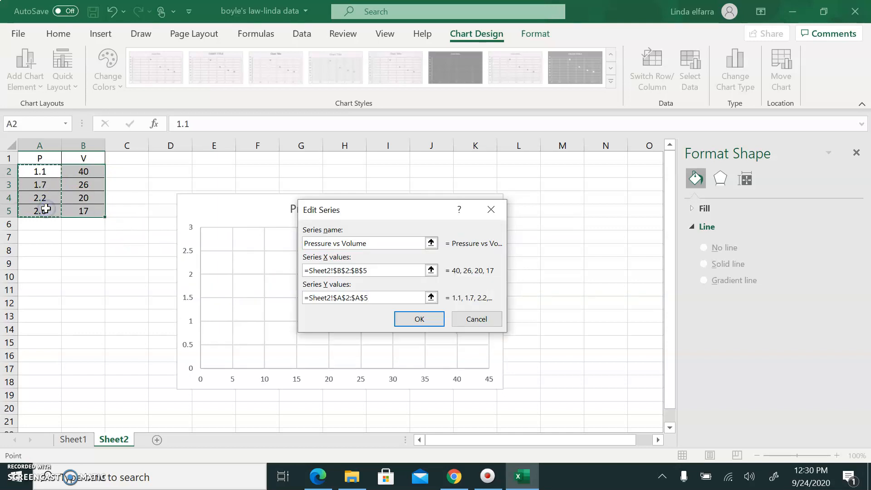
pyautogui.click(419, 318)
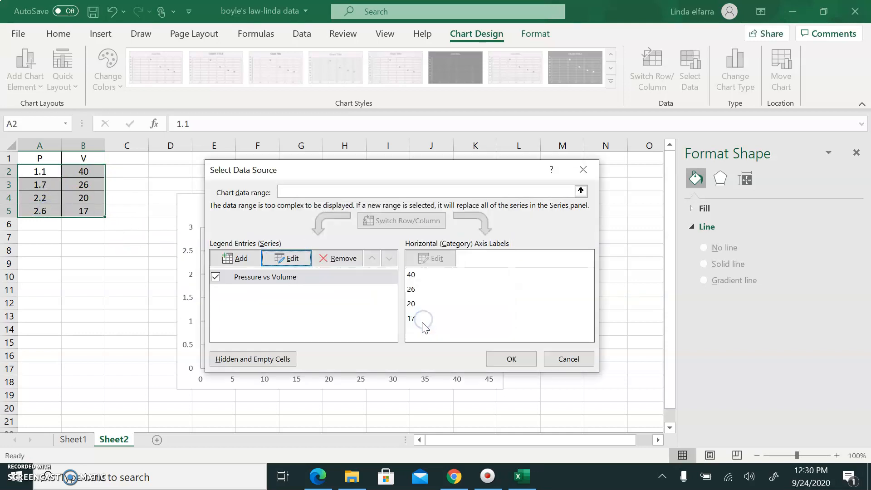
pyautogui.click(507, 359)
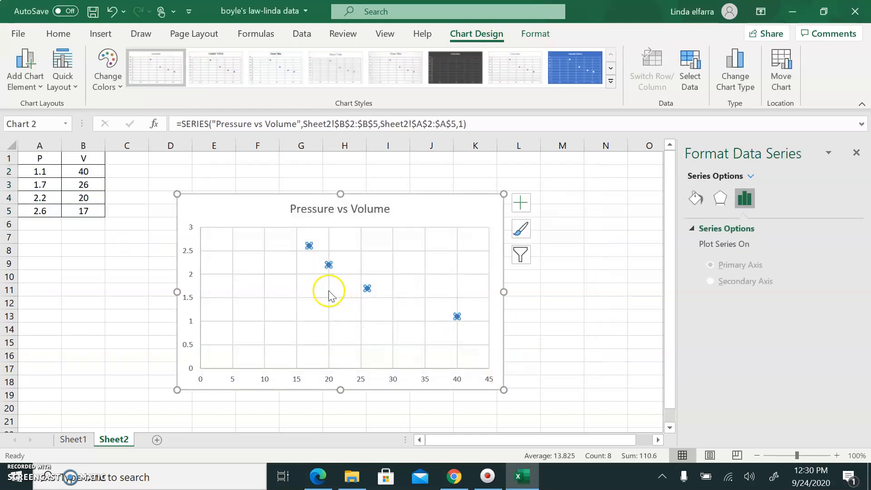
# Add a Power trendline to the Pressure vs Volume series and display its equation on the chart
pyautogui.rightClick(367, 289)
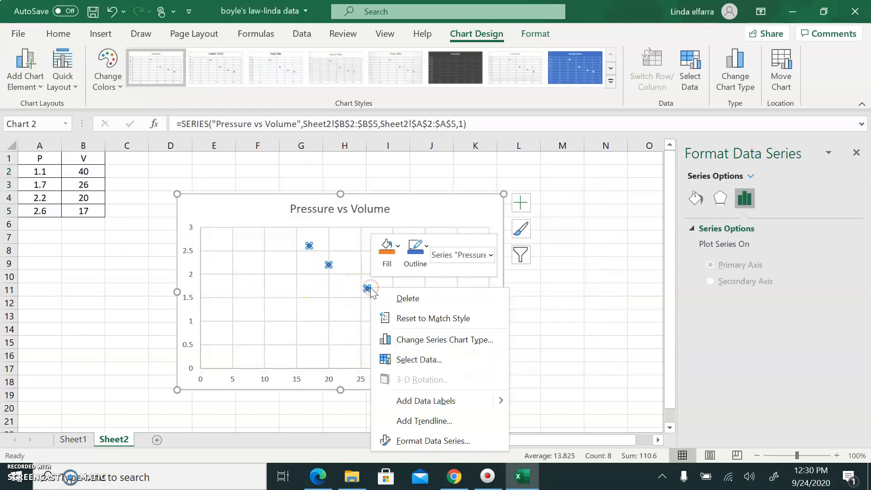
pyautogui.click(432, 421)
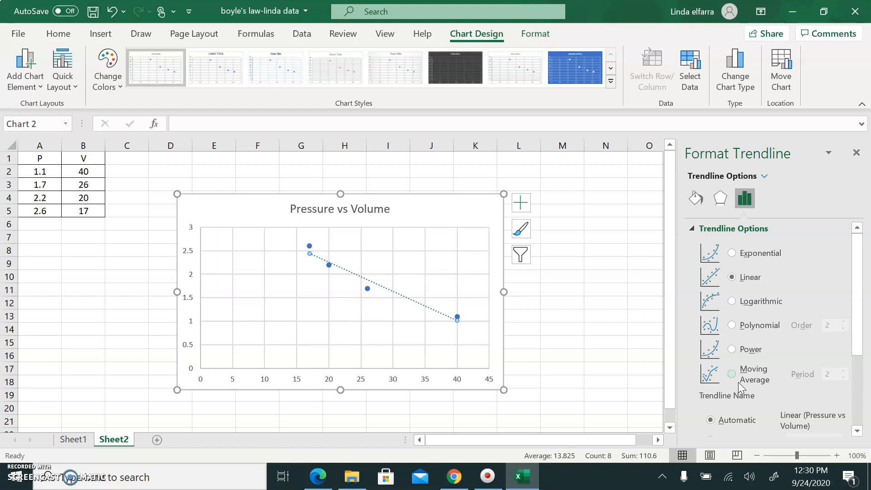
pyautogui.click(731, 301)
pyautogui.click(731, 350)
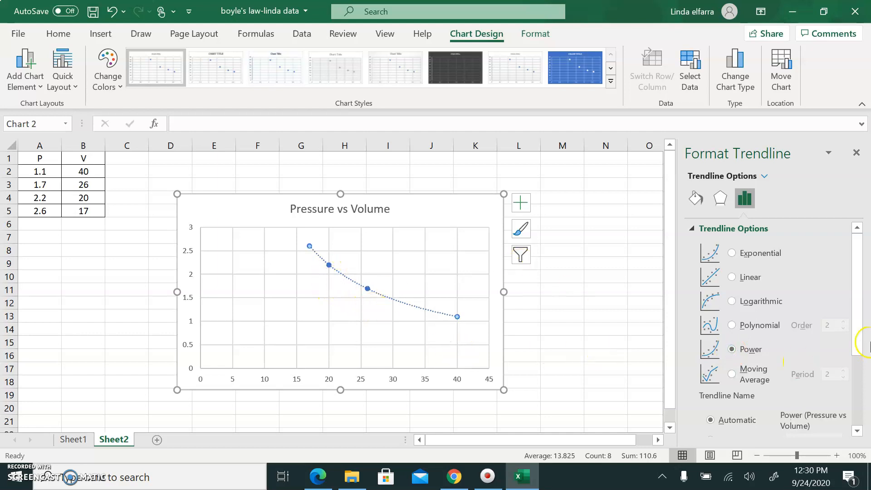
pyautogui.moveTo(857, 340); pyautogui.dragTo(861, 411)
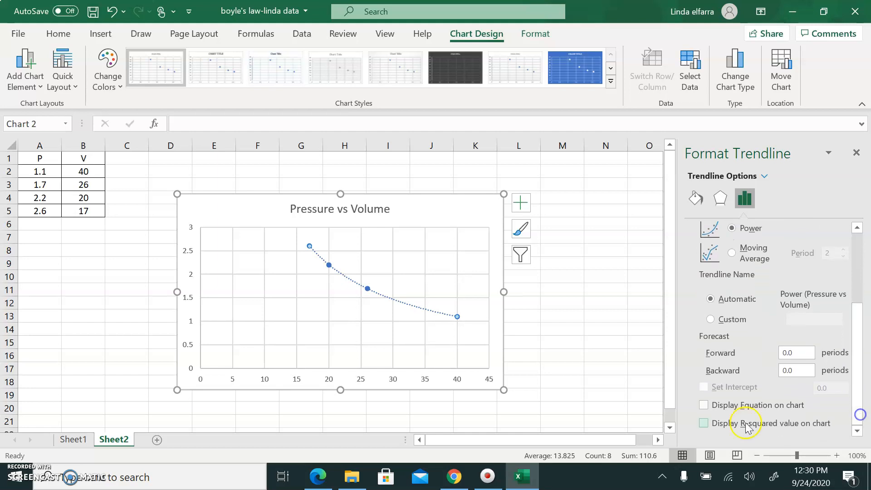
pyautogui.click(703, 405)
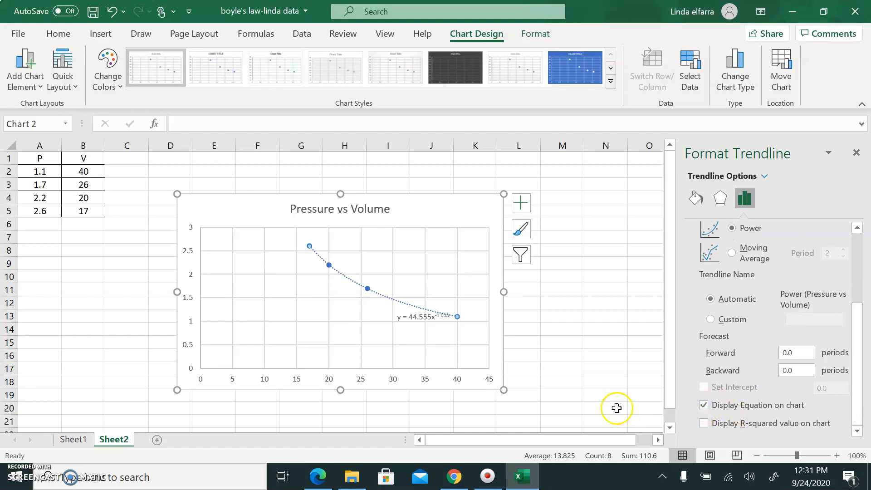
pyautogui.click(604, 394)
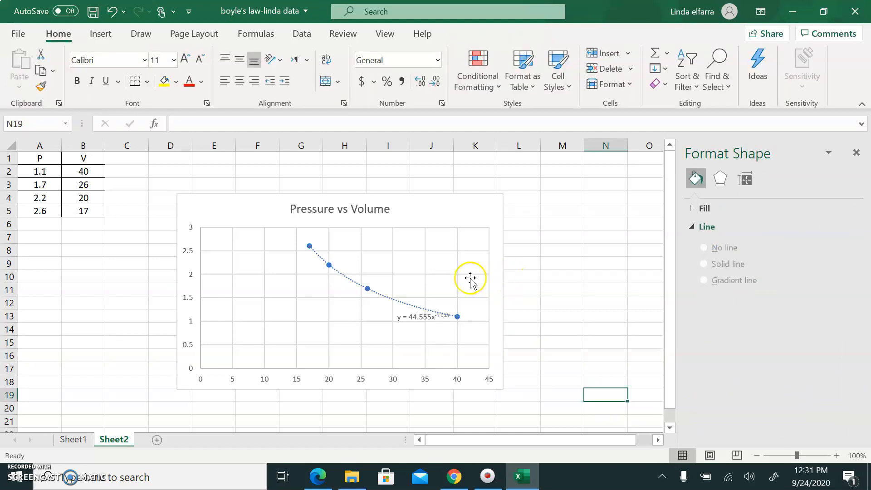
# Add axis titles and error bars to the Pressure vs Volume chart
pyautogui.click(454, 268)
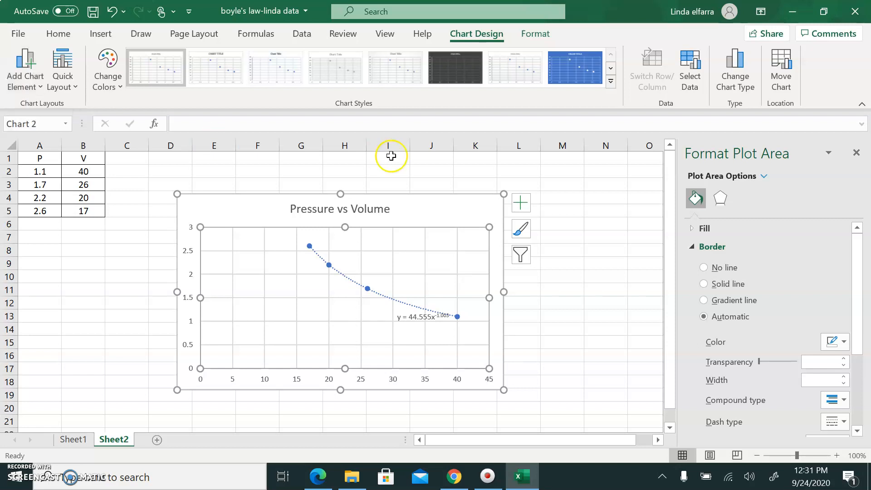
pyautogui.click(522, 205)
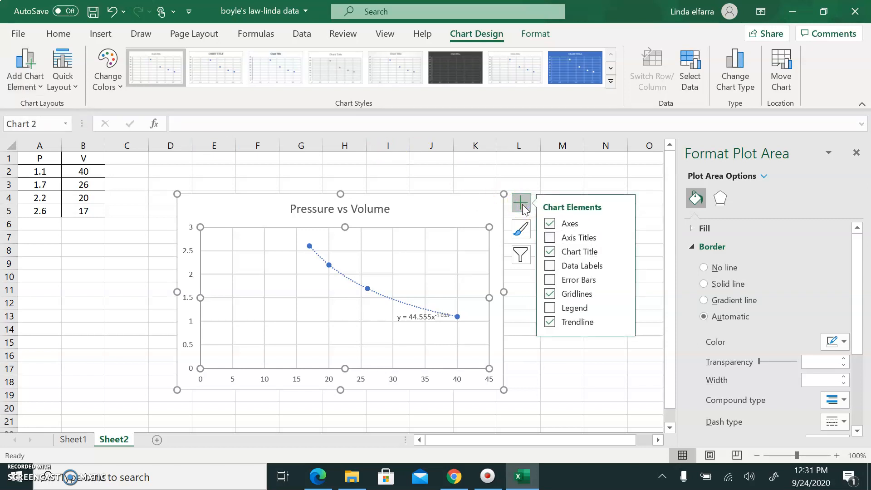
pyautogui.click(549, 237)
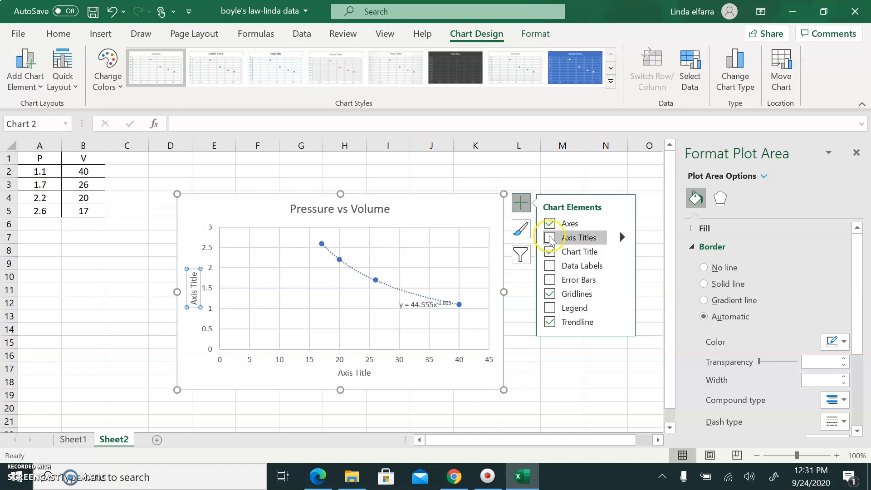
pyautogui.click(551, 282)
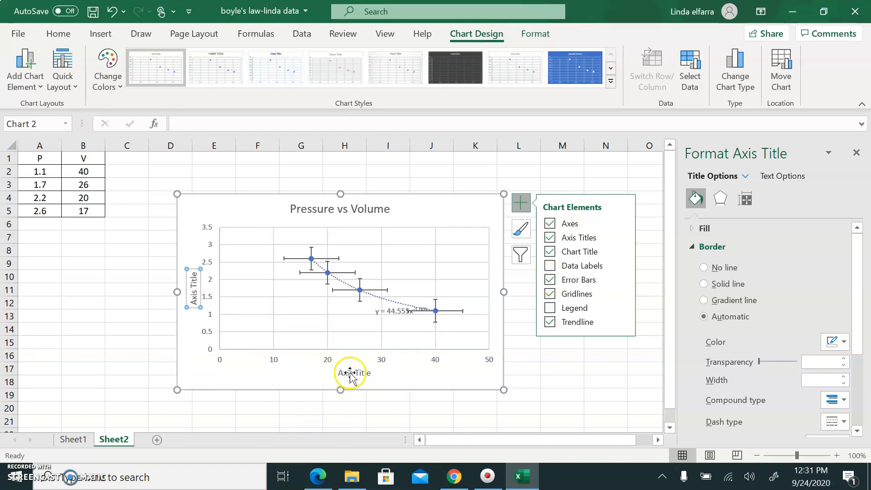
# Set the horizontal axis title of the Pressure vs Volume chart to "Volume/ml"
pyautogui.click(366, 373)
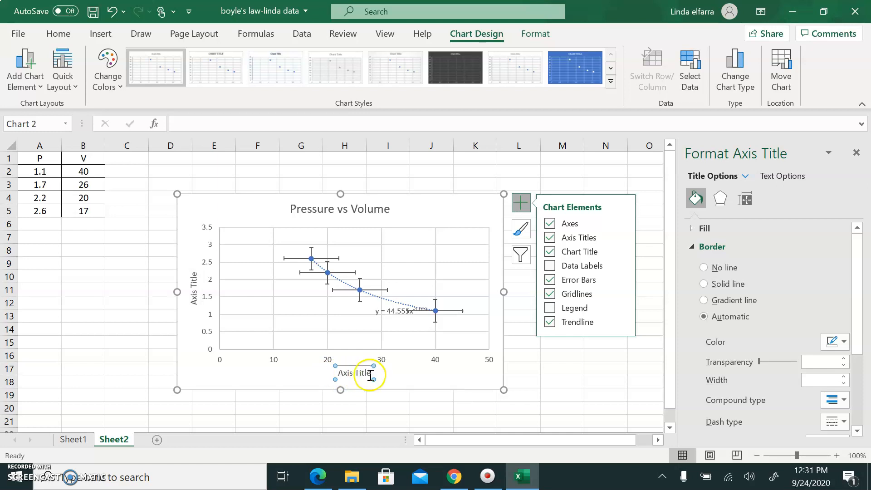
pyautogui.click(371, 373)
pyautogui.moveTo(371, 373); pyautogui.dragTo(340, 376)
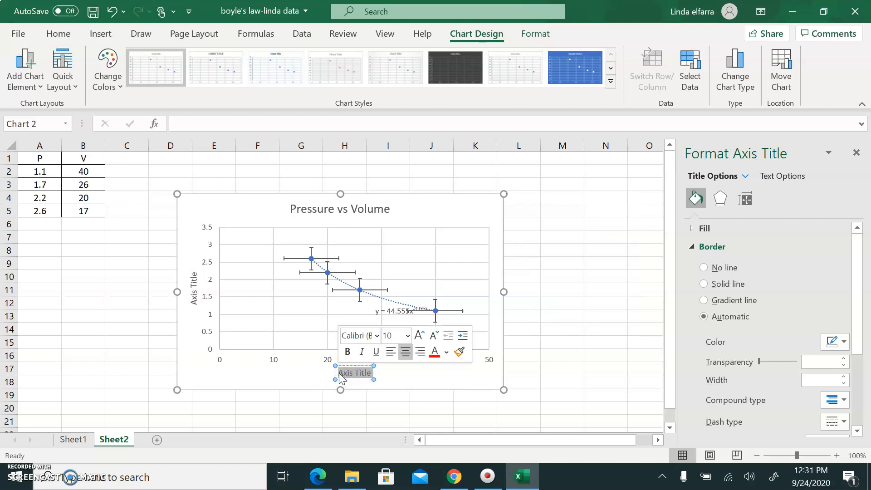
pyautogui.write('Volume')
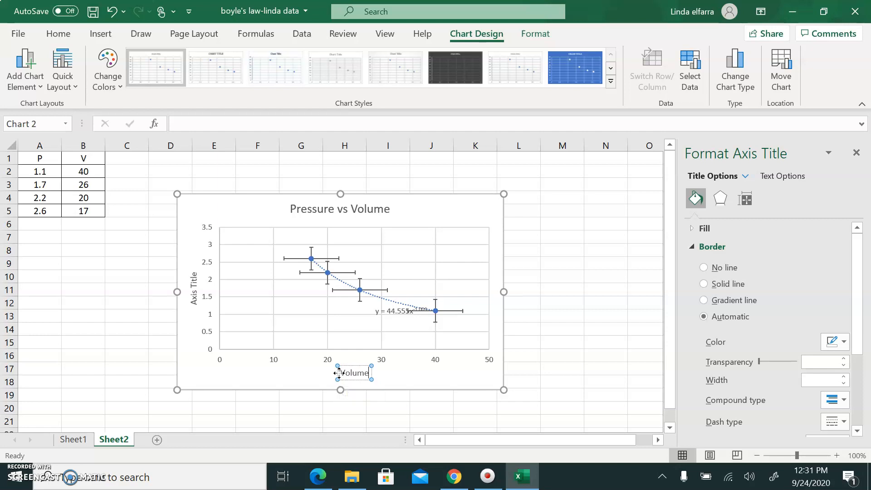
pyautogui.write('/k')
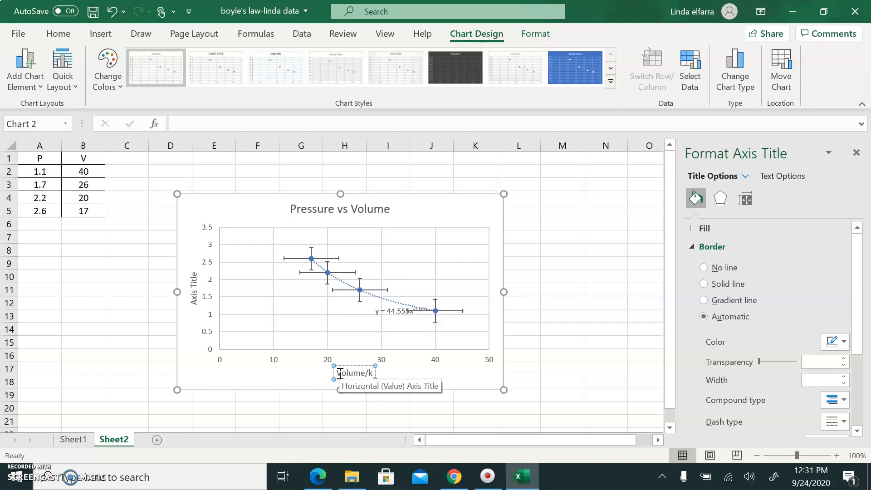
pyautogui.press('BackSpace')
pyautogui.write('ml')
# Set the vertical axis title of the Pressure vs Volume chart to "Pressure/atm"
pyautogui.moveTo(193, 293); pyautogui.dragTo(190, 268)
pyautogui.click(196, 295)
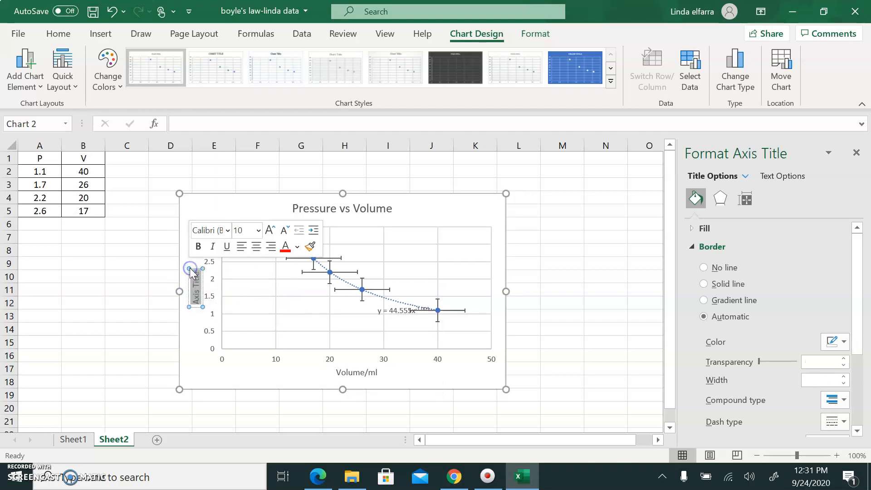
pyautogui.write('P')
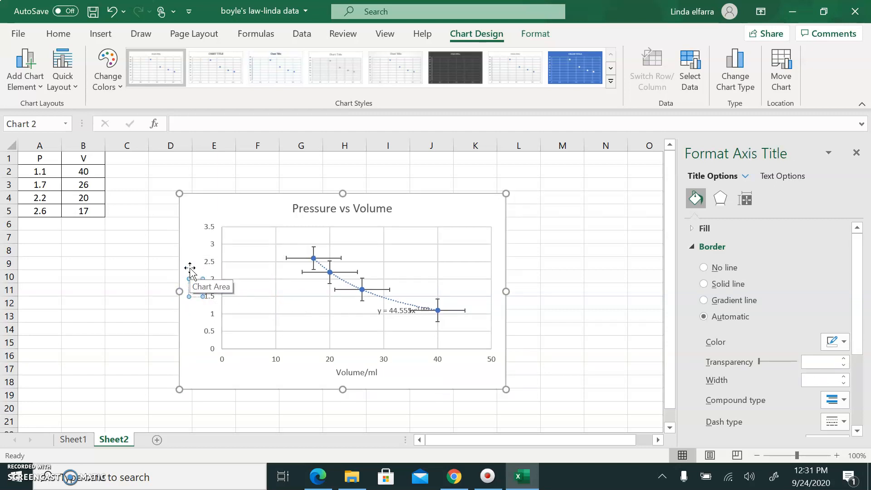
pyautogui.write('ressure/')
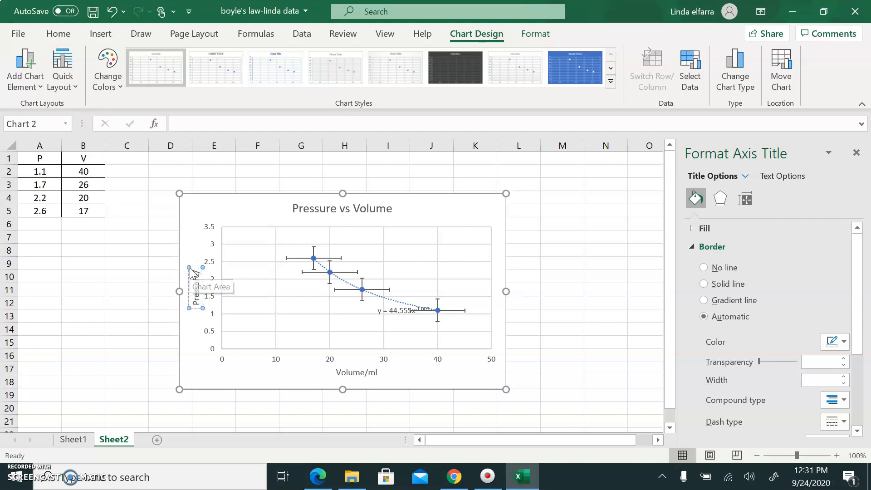
pyautogui.write('atm')
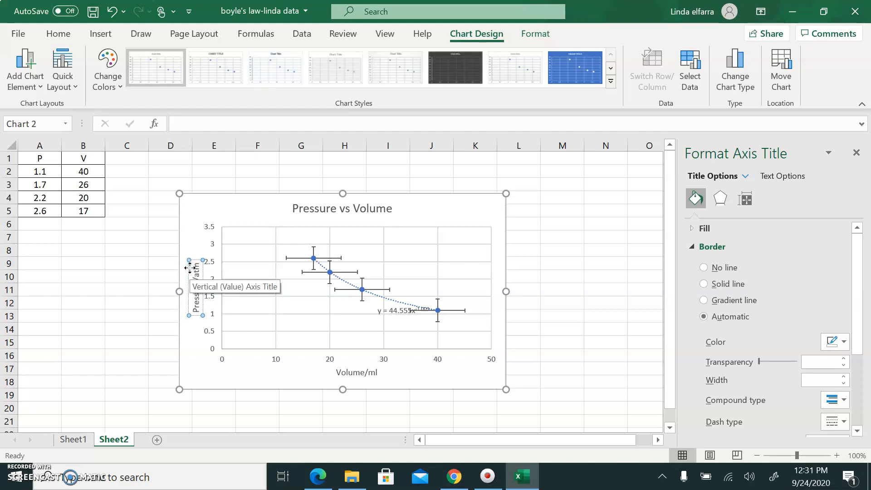
pyautogui.click(569, 338)
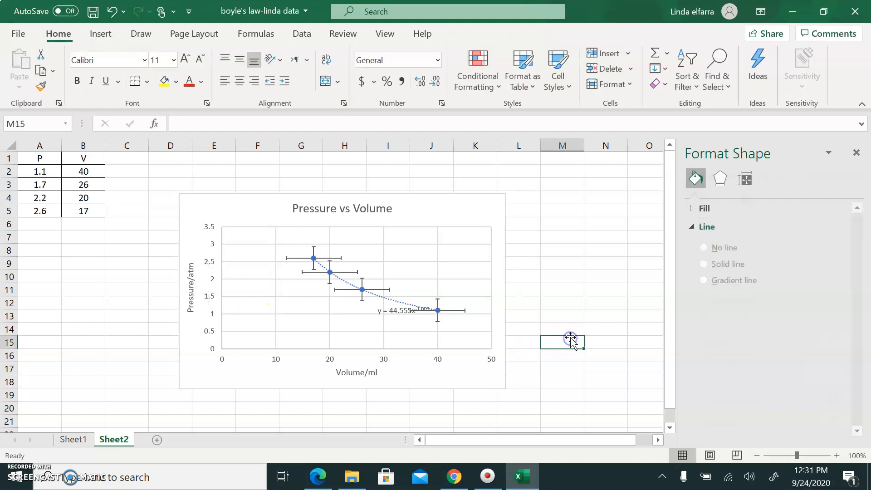
# Move the Pressure vs Volume chart farther from the data table, to about columns G to N starting at row 2
pyautogui.moveTo(445, 197); pyautogui.dragTo(570, 175)
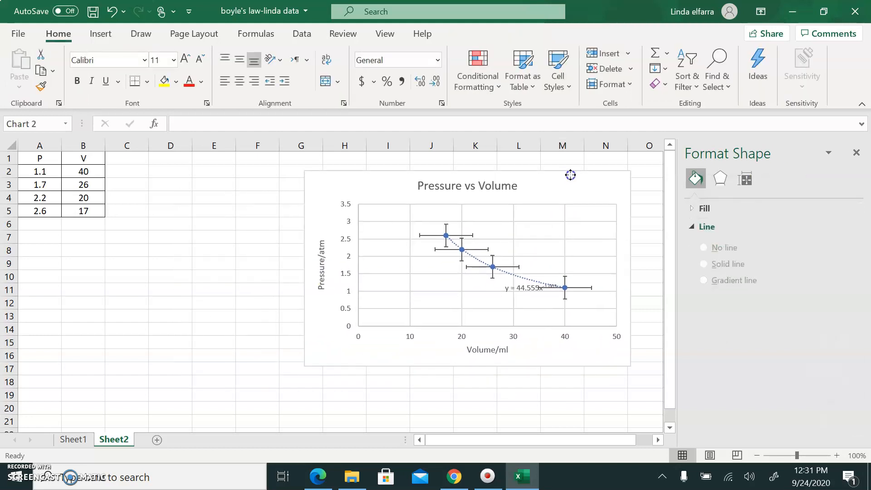
pyautogui.click(170, 316)
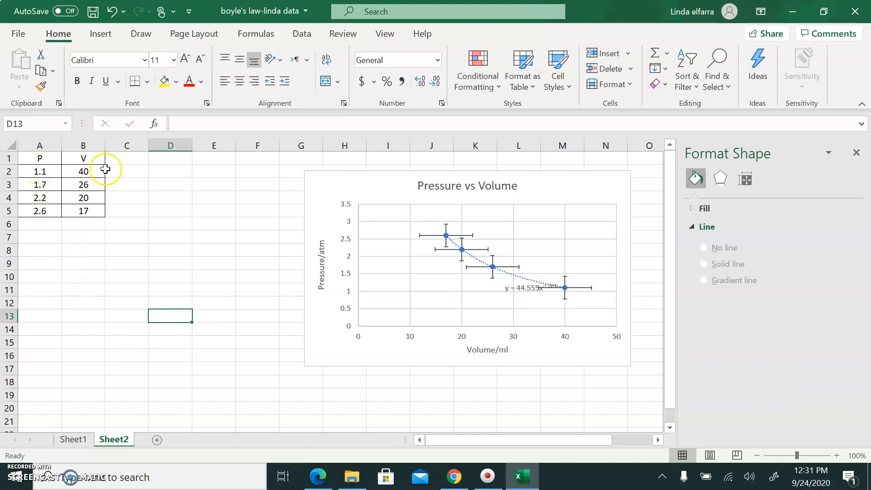
# Insert a row above the first data row and enter 0 as the pressure in A2
pyautogui.rightClick(9, 171)
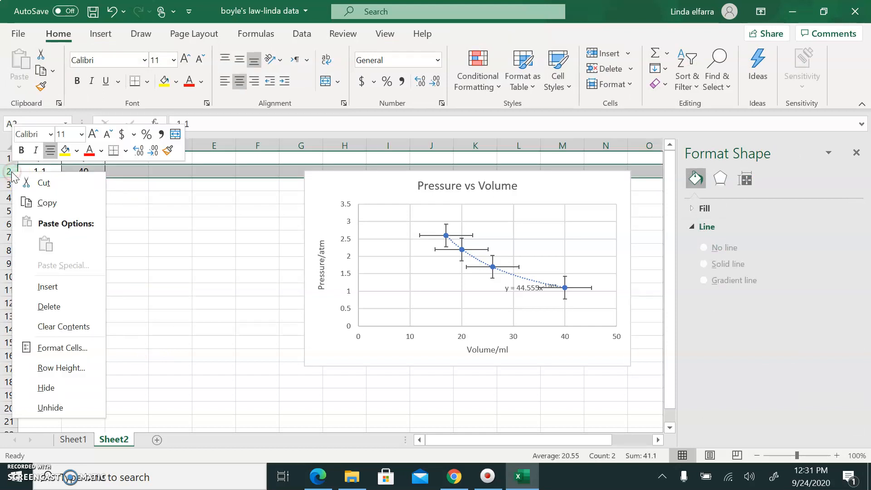
pyautogui.click(45, 286)
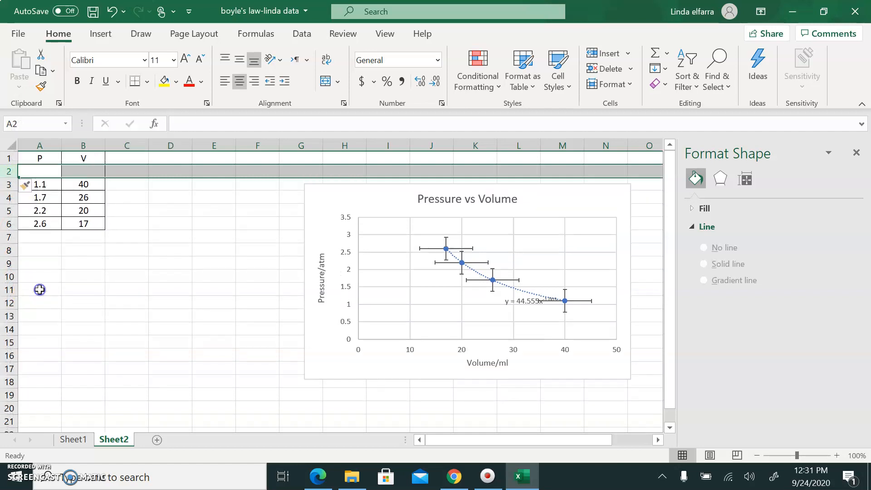
pyautogui.click(48, 169)
pyautogui.write('0')
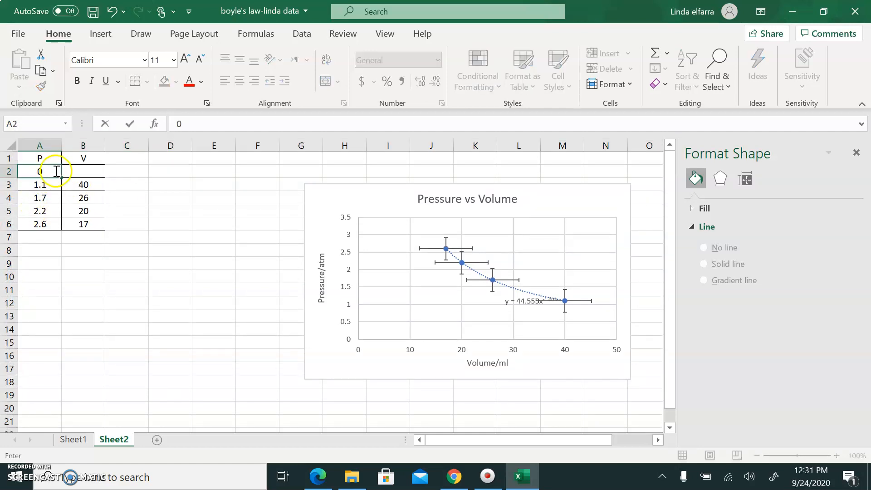
# Enter 0 in C2 and the column heading "1/V" in C1
pyautogui.click(136, 170)
pyautogui.write('0')
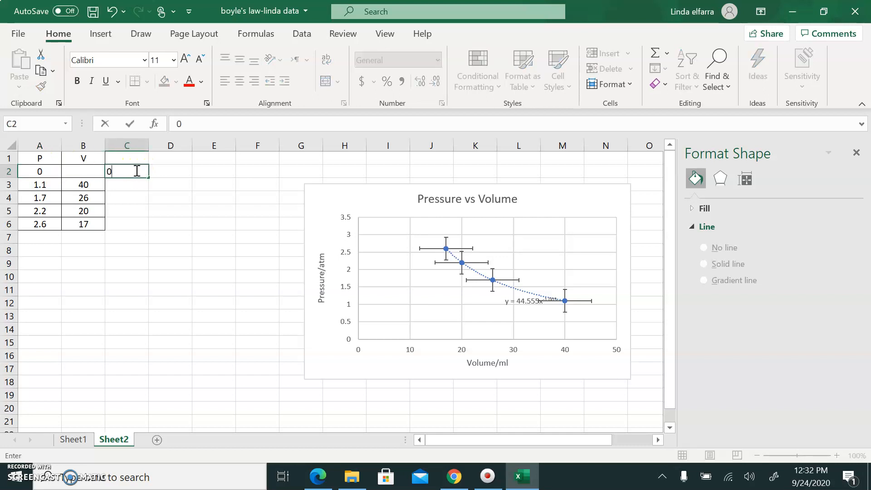
pyautogui.click(129, 155)
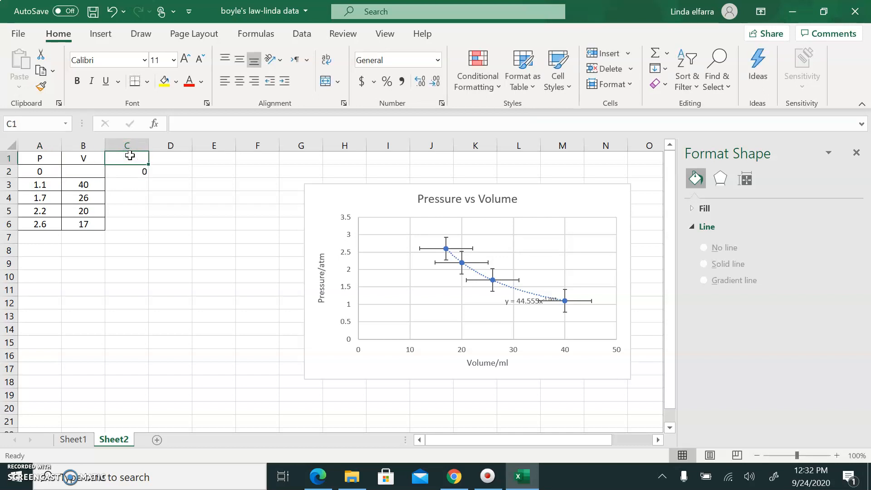
pyautogui.write('1/V')
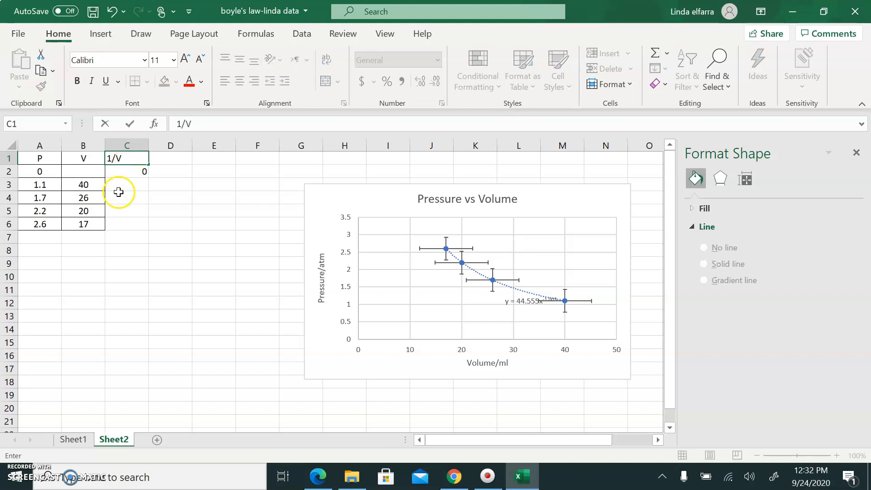
# Enter the formula =1/B3 in C3 and fill it down to C6
pyautogui.click(134, 186)
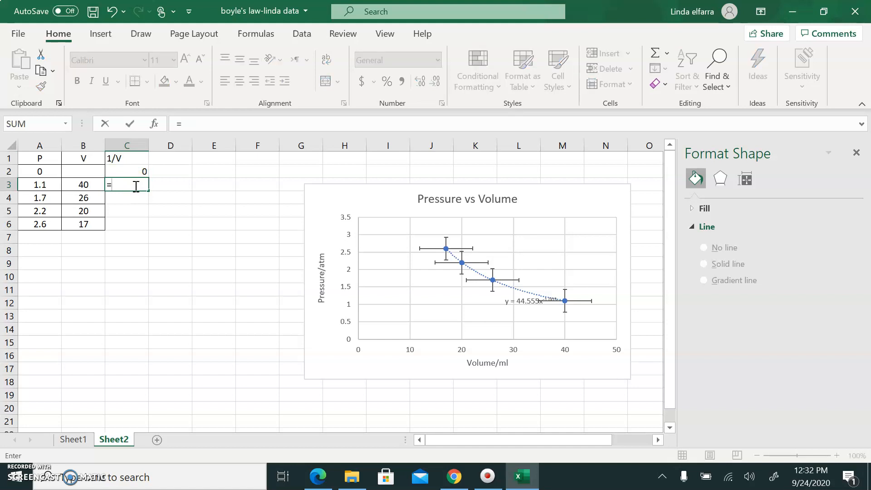
pyautogui.click(86, 186)
pyautogui.click(86, 186)
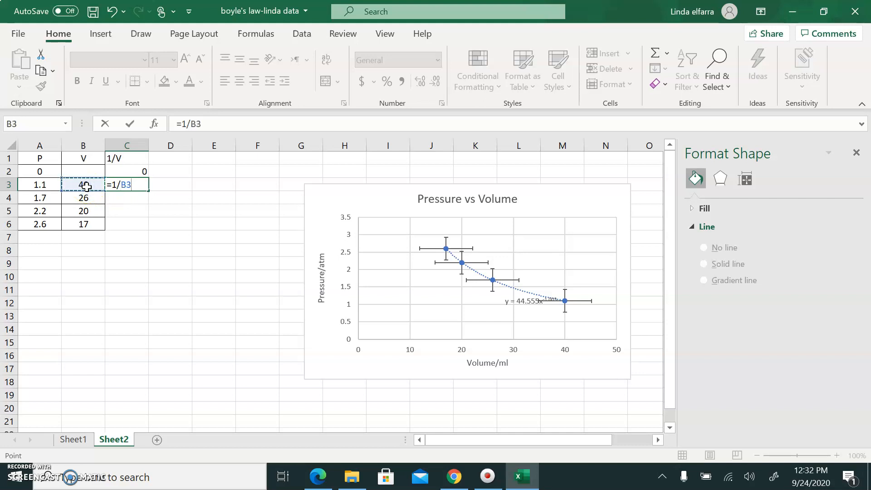
pyautogui.press('Return')
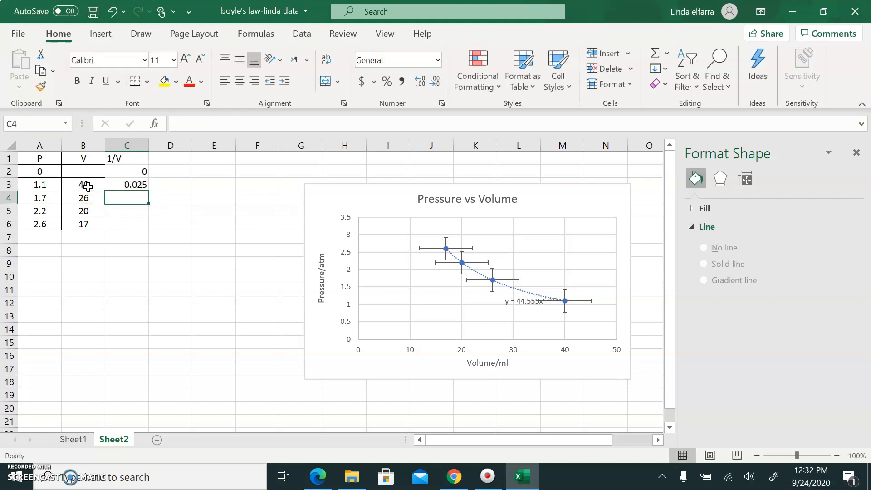
pyautogui.click(139, 185)
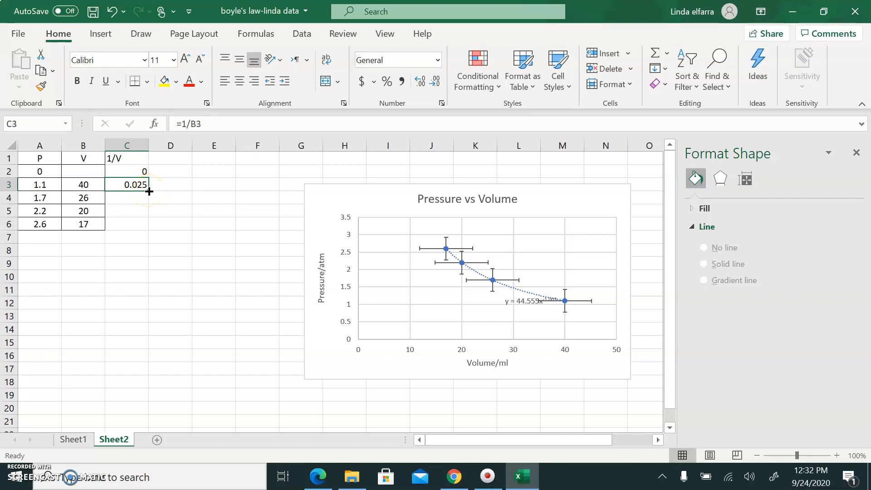
pyautogui.moveTo(148, 190); pyautogui.dragTo(146, 228)
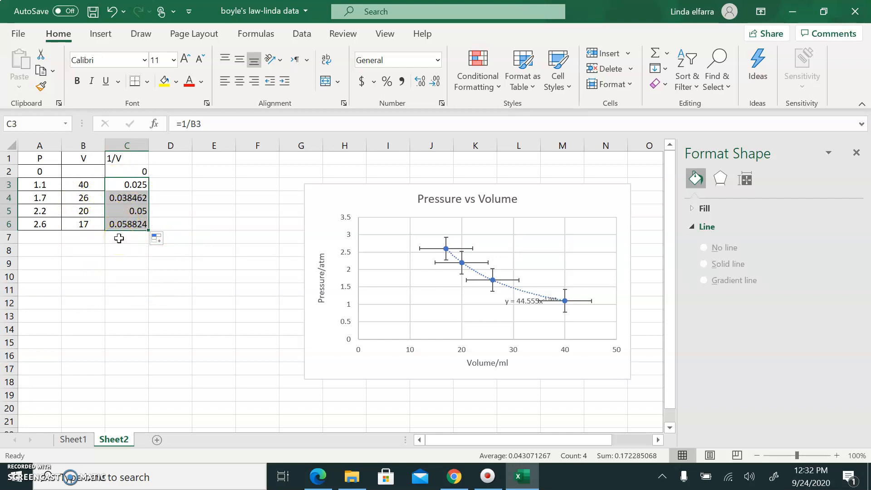
pyautogui.click(95, 314)
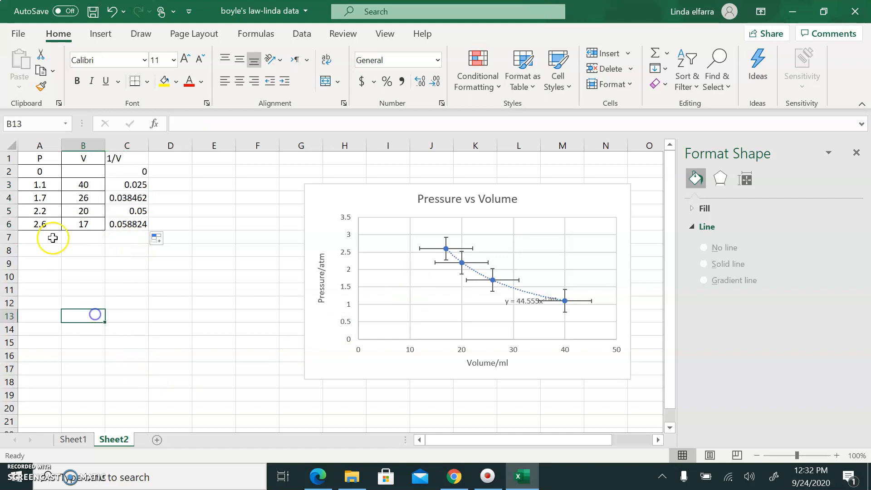
# Insert a markers-only scatter chart from the pressure values in A3:A6
pyautogui.moveTo(39, 185); pyautogui.dragTo(40, 229)
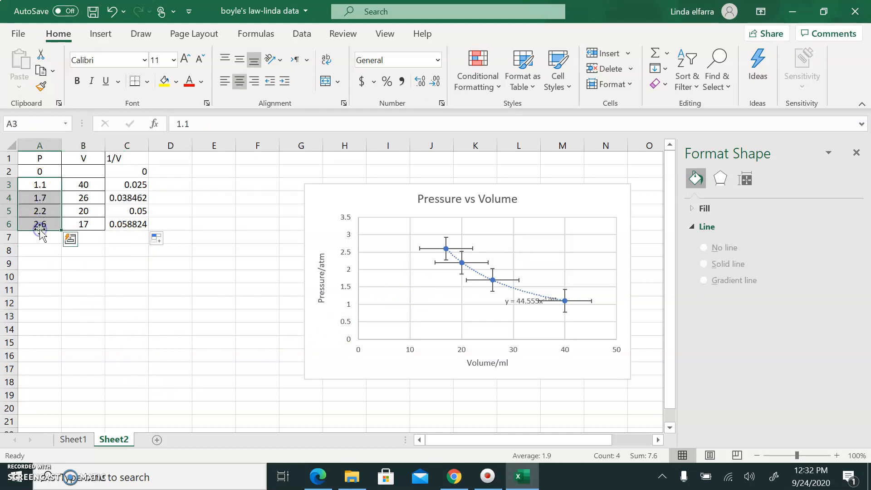
pyautogui.click(100, 35)
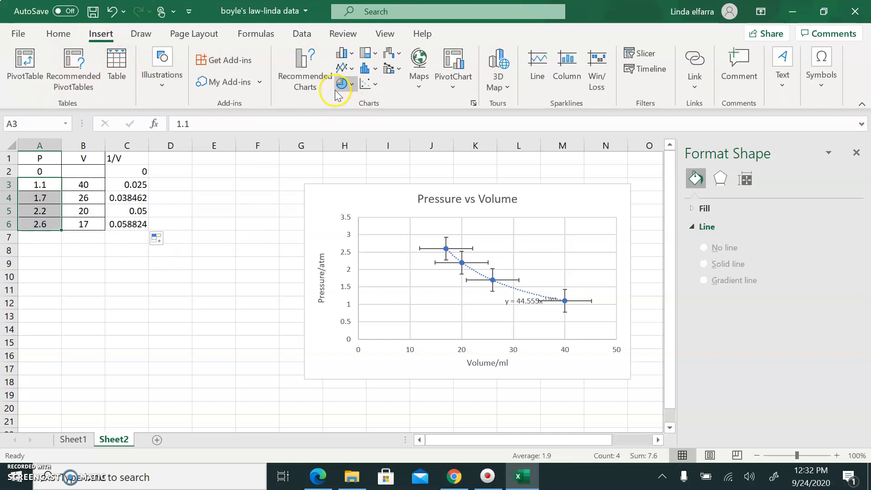
pyautogui.click(360, 84)
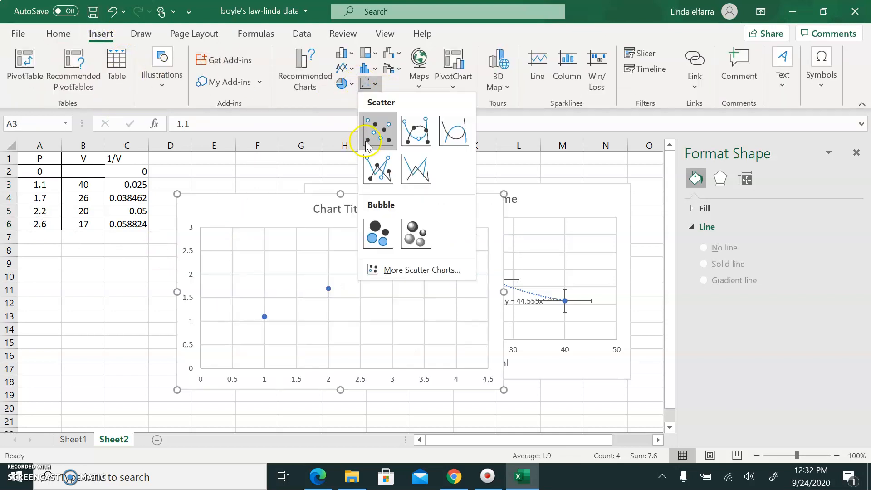
pyautogui.click(378, 130)
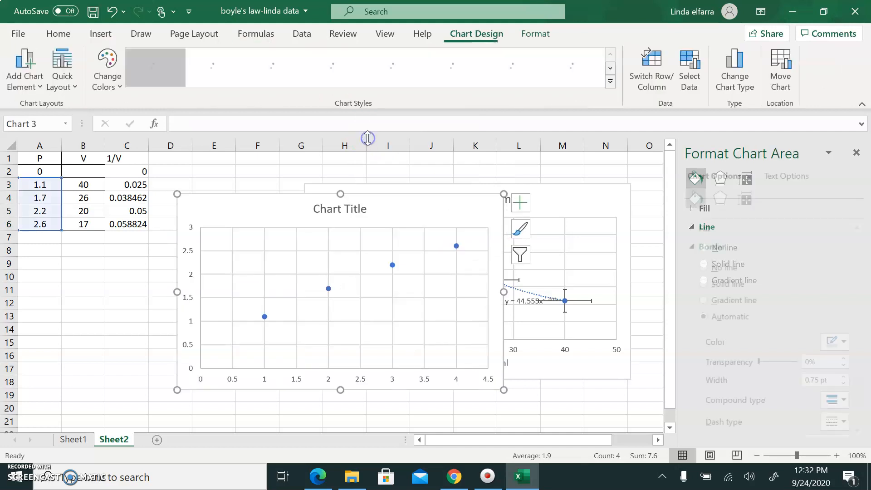
# Edit the new chart's data series, naming it "P vs 1/v" and setting its X values to Sheet2 C2:C6
pyautogui.rightClick(328, 289)
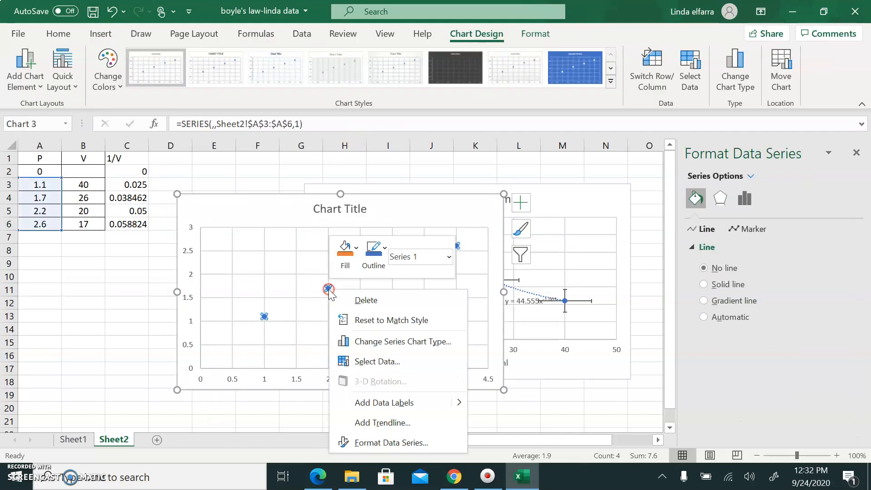
pyautogui.click(361, 374)
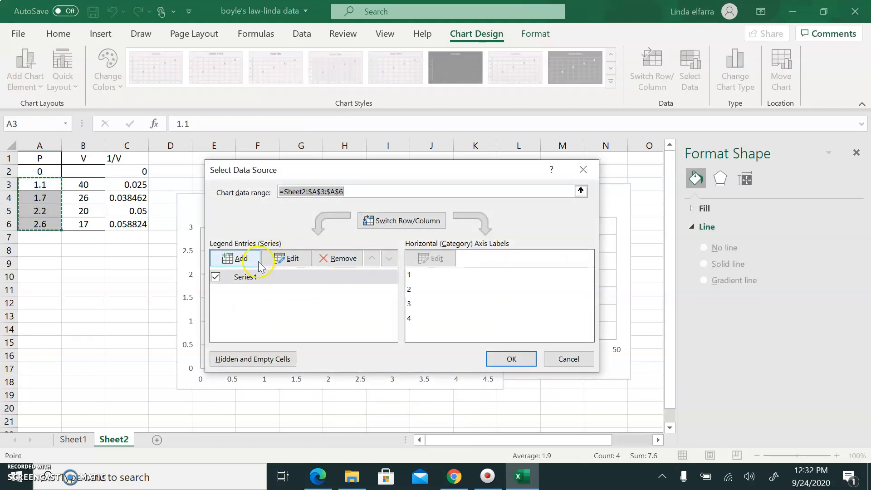
pyautogui.click(294, 259)
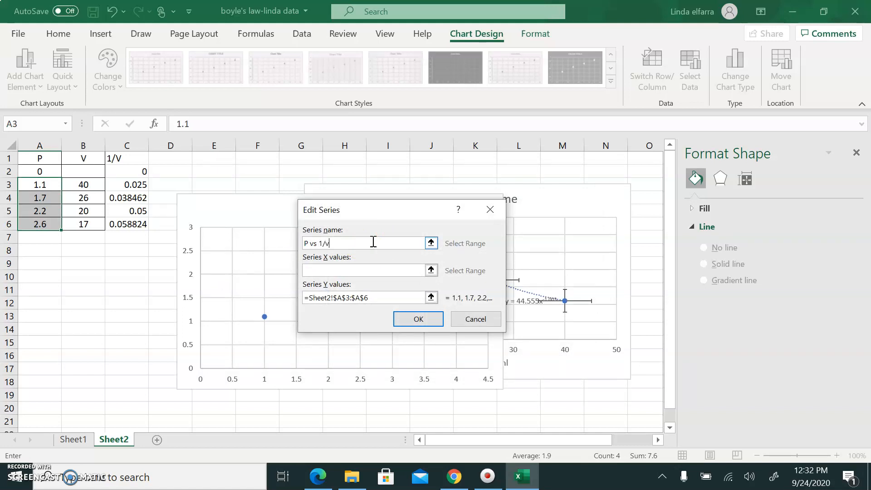
pyautogui.write('P vs 1/v')
pyautogui.click(336, 270)
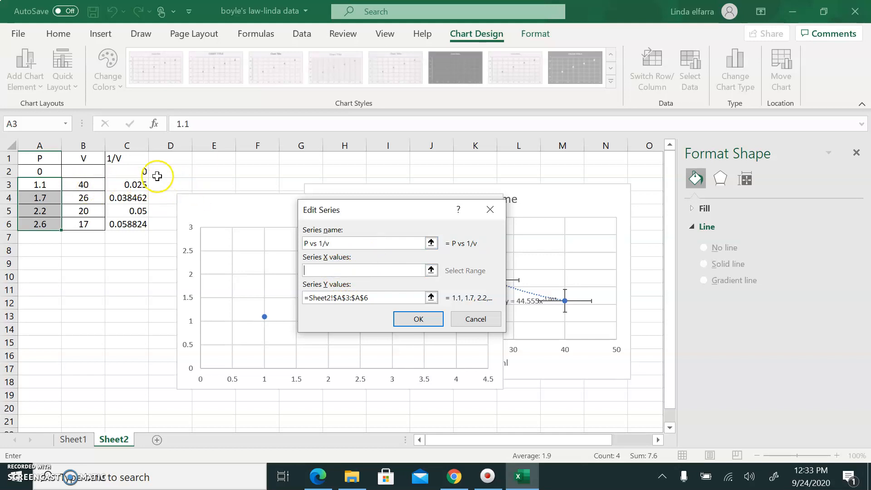
pyautogui.moveTo(142, 170); pyautogui.dragTo(131, 225)
# Set the P vs 1/v series Y values to Sheet2 A2:A6 and apply the data source changes
pyautogui.moveTo(367, 297); pyautogui.dragTo(305, 297)
pyautogui.press('BackSpace')
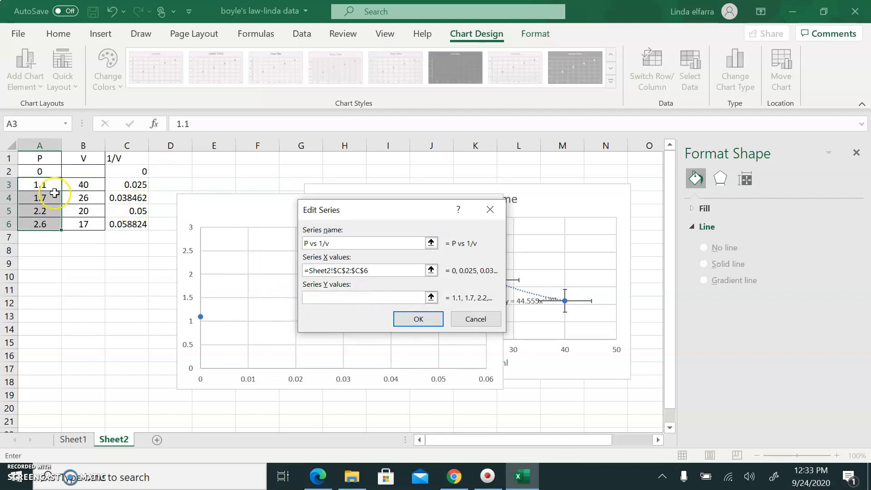
pyautogui.moveTo(45, 171); pyautogui.dragTo(45, 223)
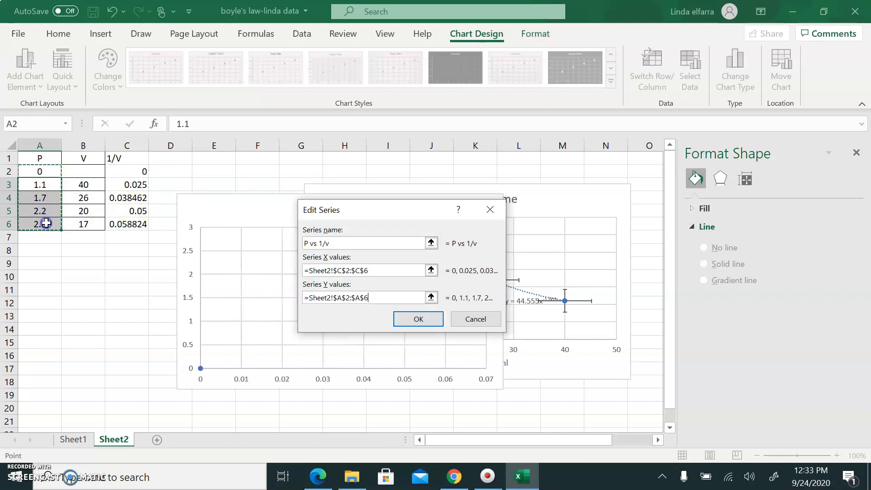
pyautogui.click(418, 319)
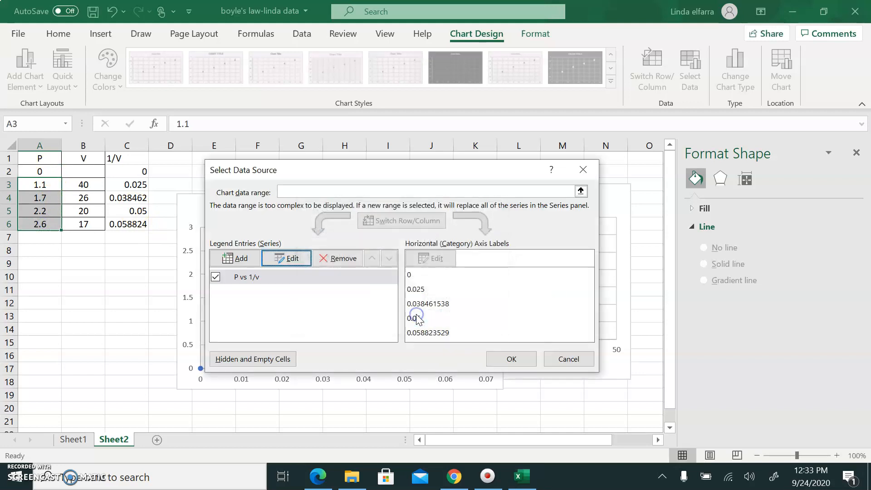
pyautogui.click(509, 355)
# Move the P vs 1/v chart below the data table, to about columns A to H starting at row 9
pyautogui.moveTo(435, 205); pyautogui.dragTo(261, 277)
pyautogui.scroll(-1, 286, 354)
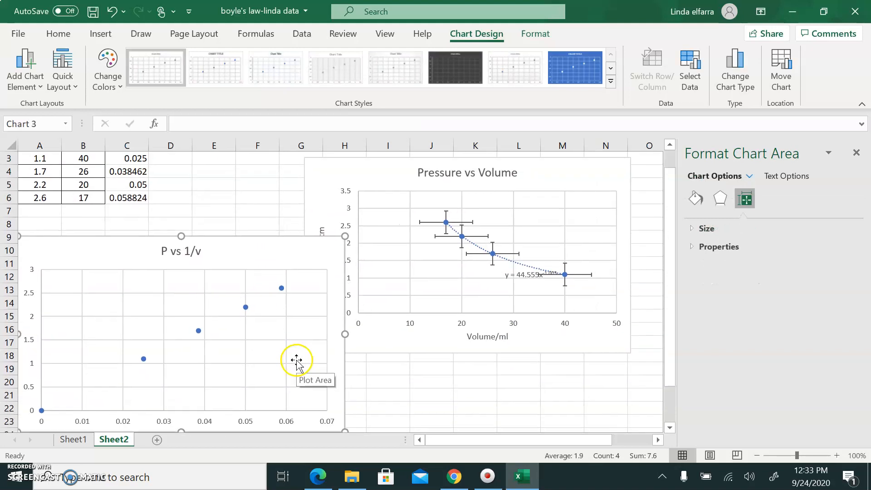
# Add a linear trendline to the P vs 1/v data series and display its equation on the chart
pyautogui.rightClick(200, 334)
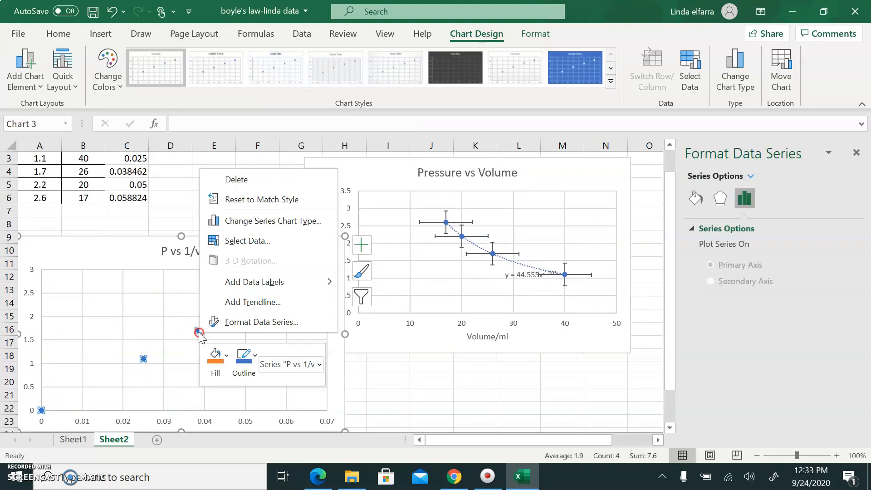
pyautogui.click(239, 302)
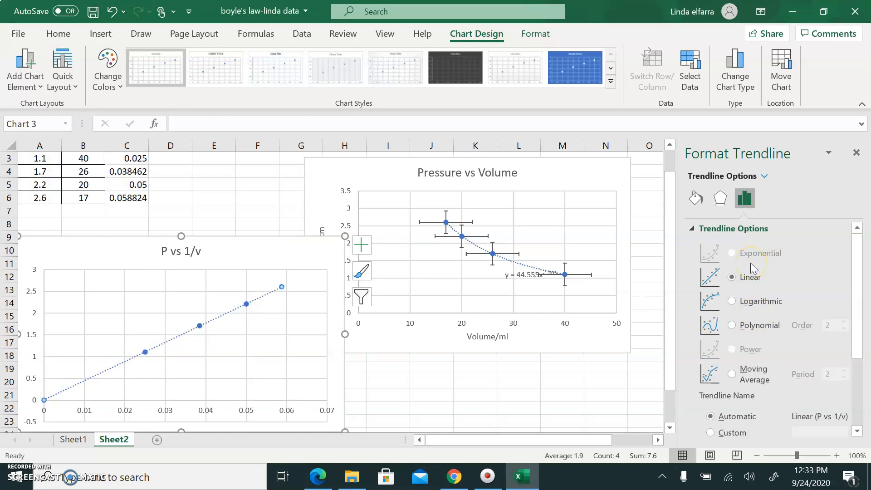
pyautogui.click(860, 421)
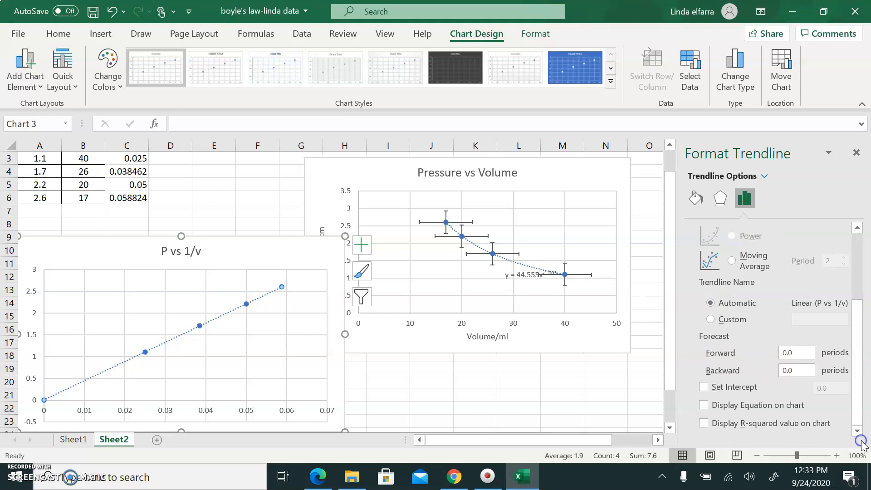
pyautogui.click(703, 405)
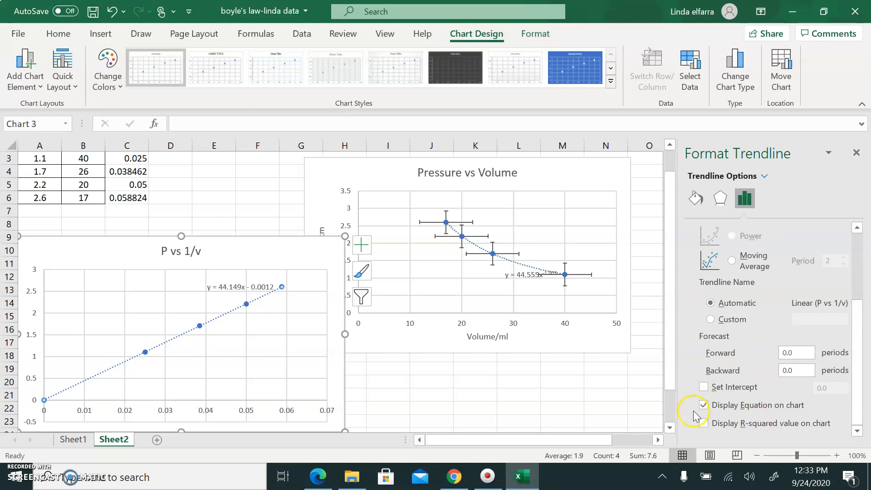
pyautogui.click(600, 379)
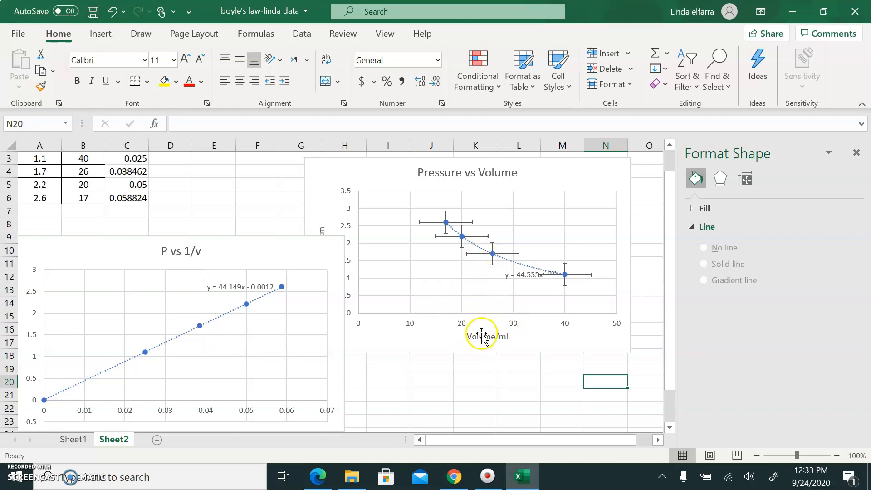
# Shift the Pressure vs Volume chart slightly right so the P vs 1/v chart does not cover its vertical axis title
pyautogui.click(401, 171)
pyautogui.moveTo(401, 171); pyautogui.dragTo(428, 173)
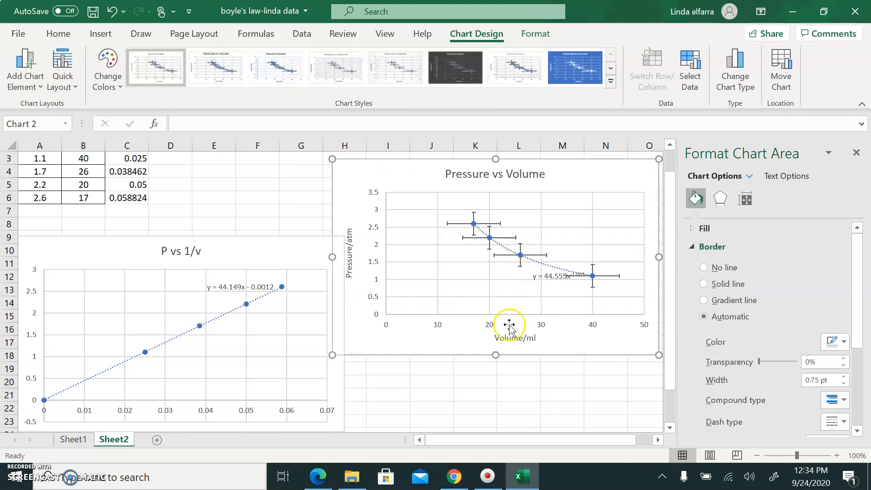